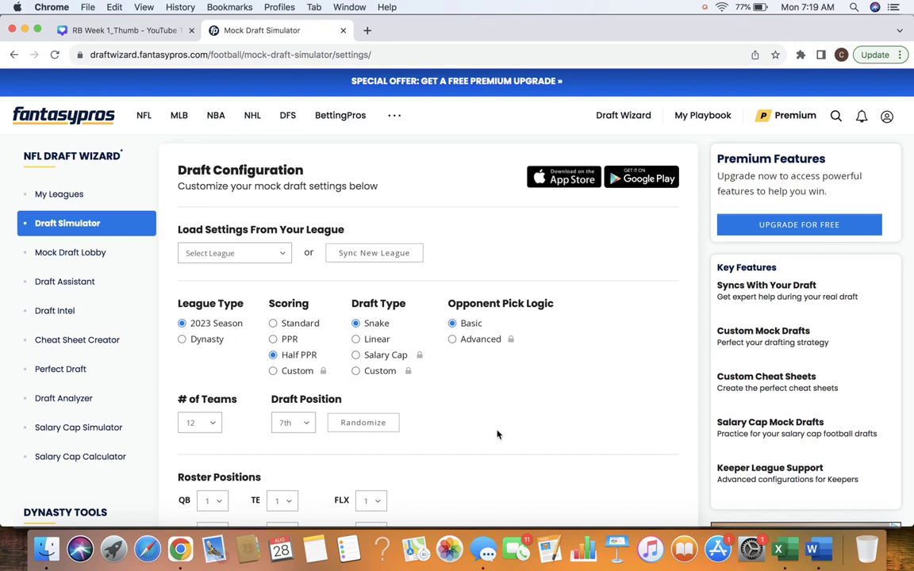
# - With Half PPR, Snake, 12 teams and 7th pick chosen, scroll down to Start Your Draft
pyautogui.scroll(-15, 498, 434)
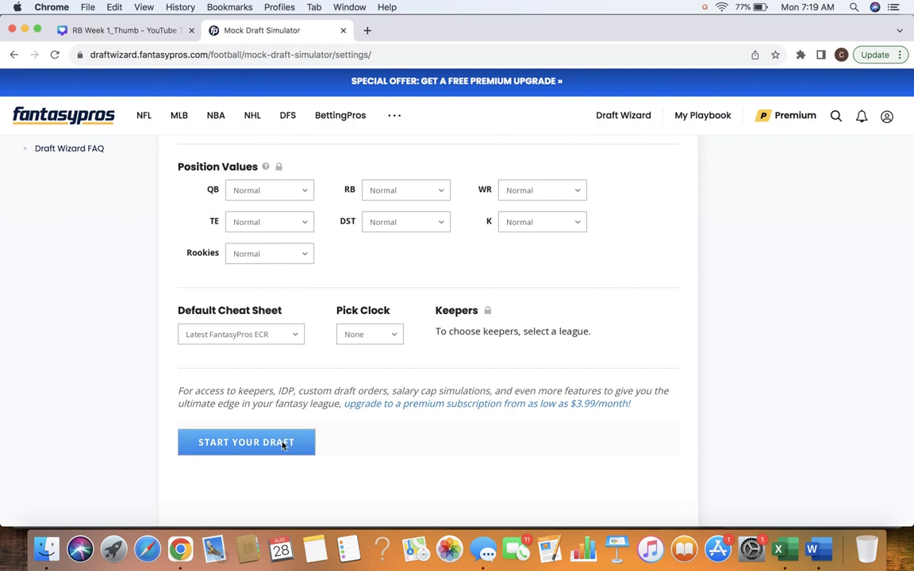
# - Start the mock draft and show Cheat Sheets rankings with tiers kept and drafted players hidden
pyautogui.click(278, 441)
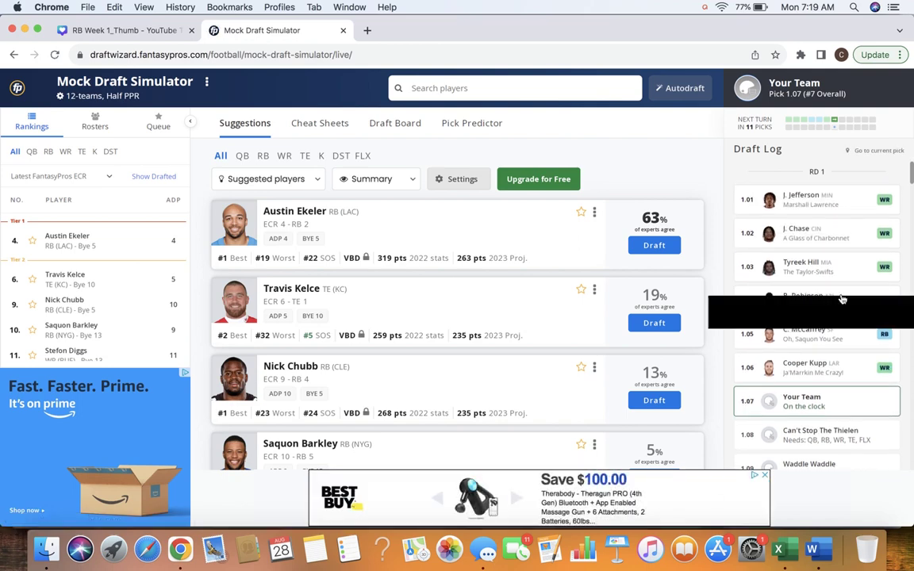
pyautogui.click(321, 125)
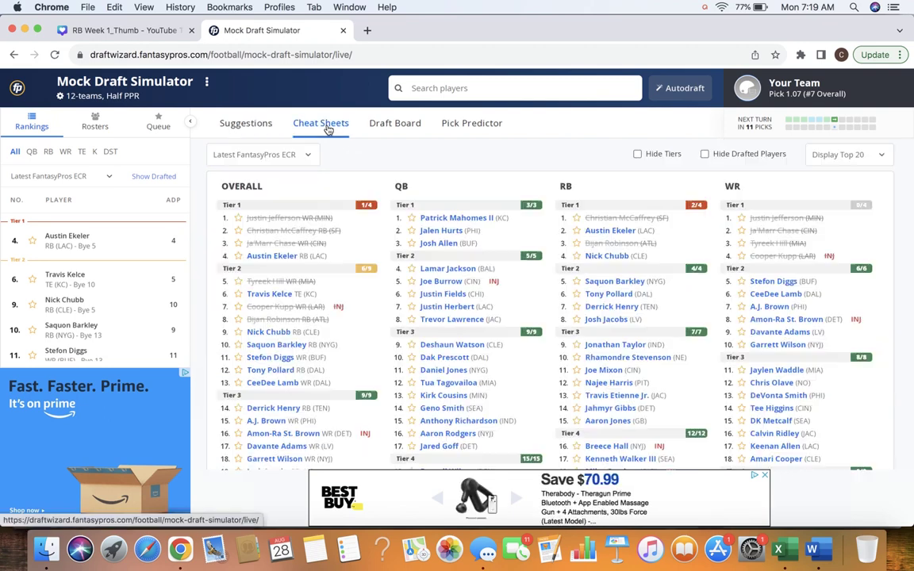
pyautogui.click(639, 155)
pyautogui.click(638, 154)
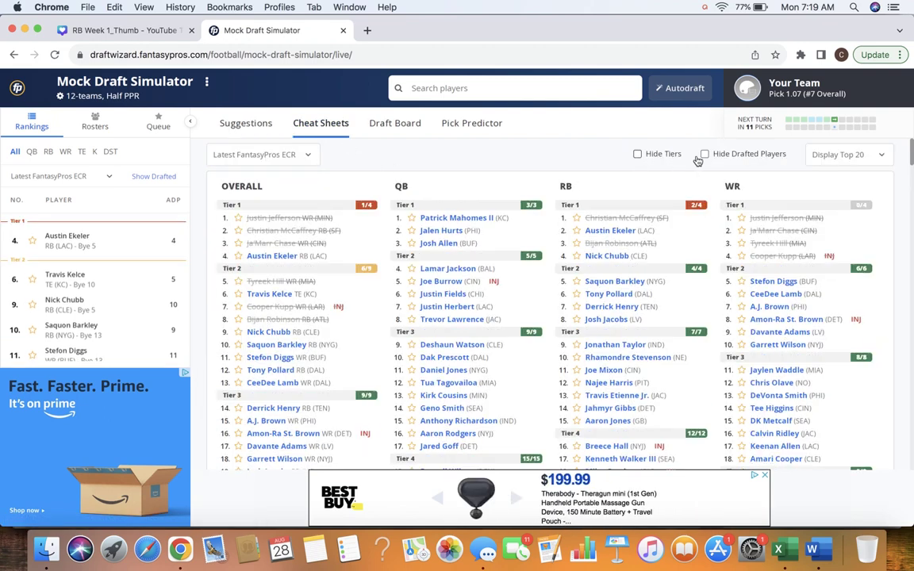
pyautogui.click(704, 154)
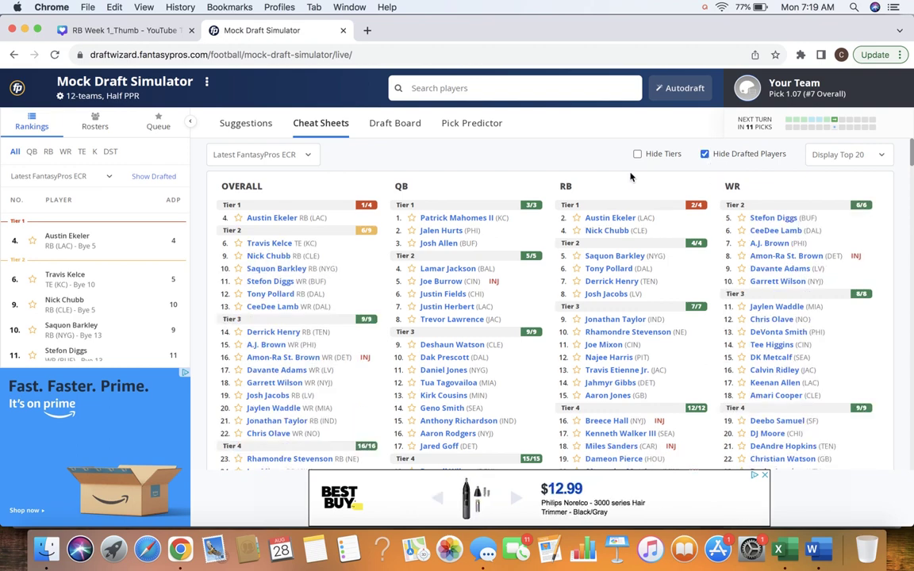
# - Draft Austin Ekeler at 1.07 and Tony Pollard at 2.06, then show the Draft Board
pyautogui.click(597, 217)
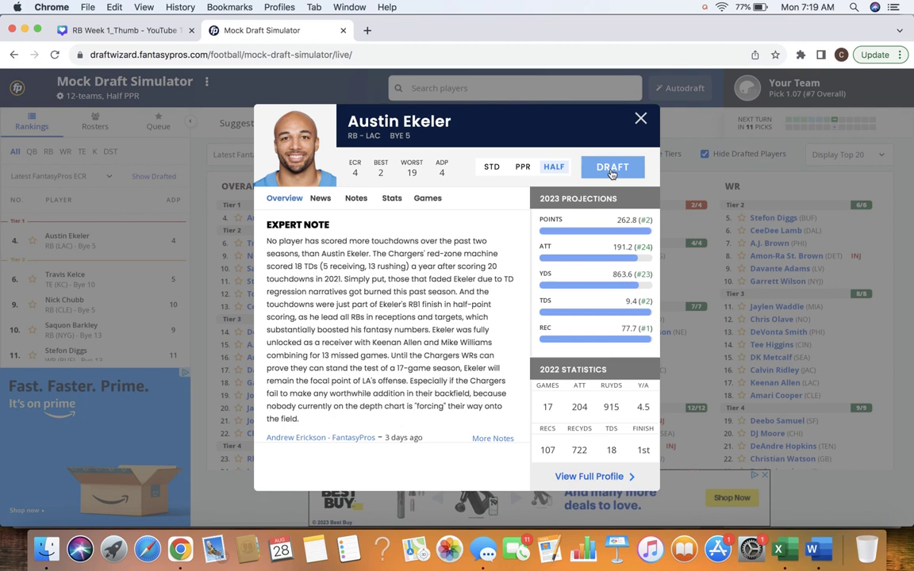
pyautogui.click(610, 170)
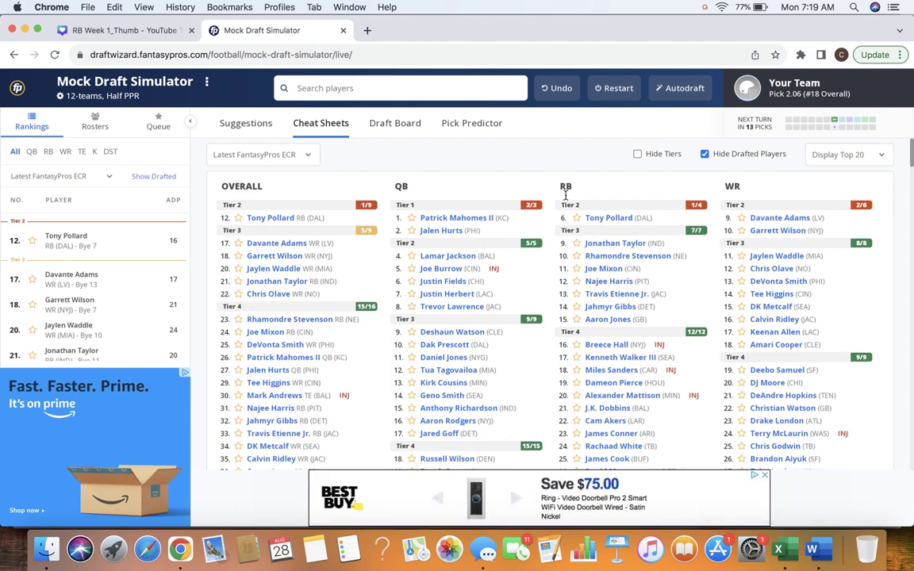
pyautogui.click(623, 222)
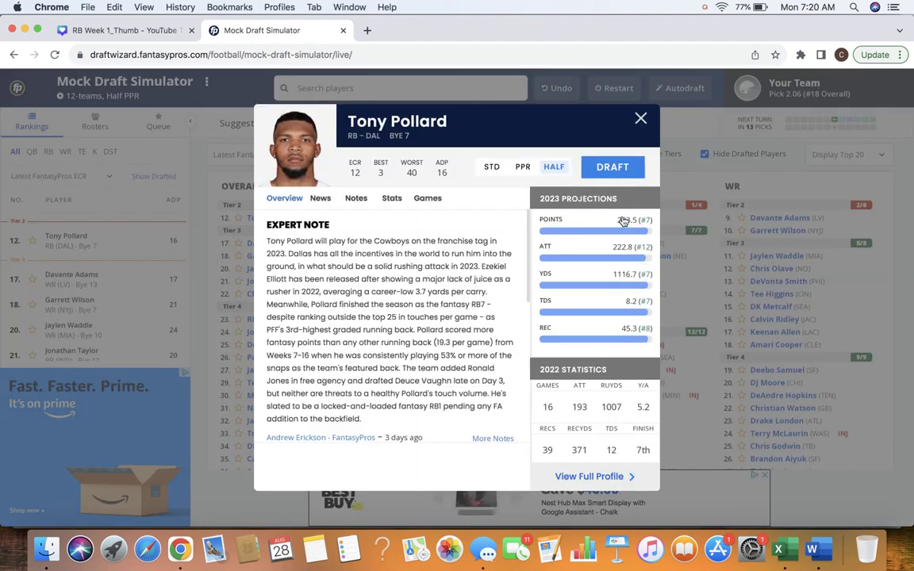
pyautogui.click(615, 168)
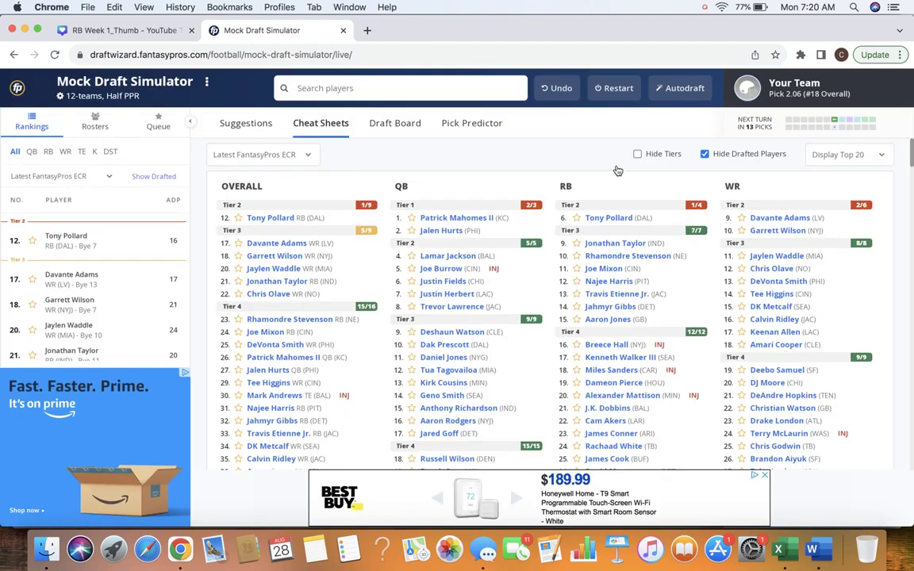
pyautogui.click(395, 126)
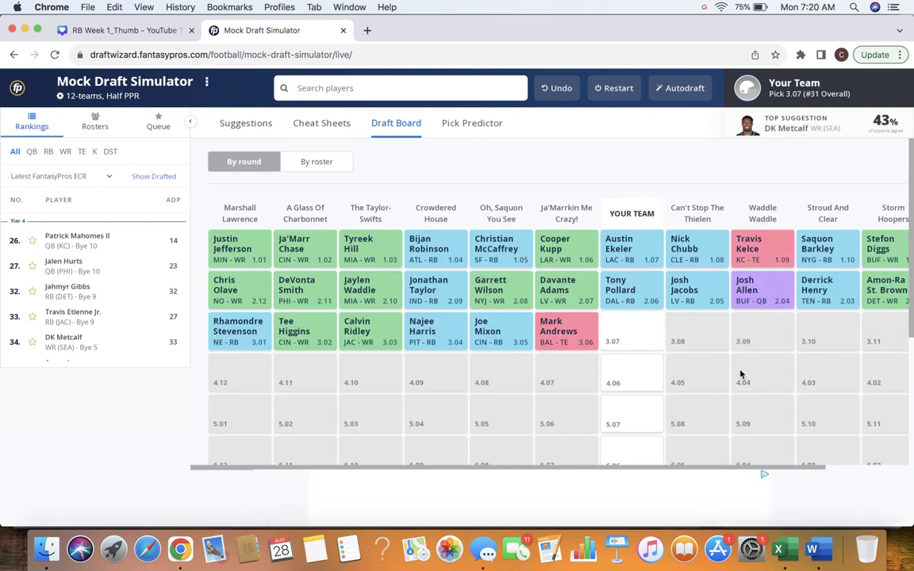
# - Scan the draft board, then return to Cheat Sheets with Your Team's roster in the side panel
pyautogui.moveTo(623, 295)
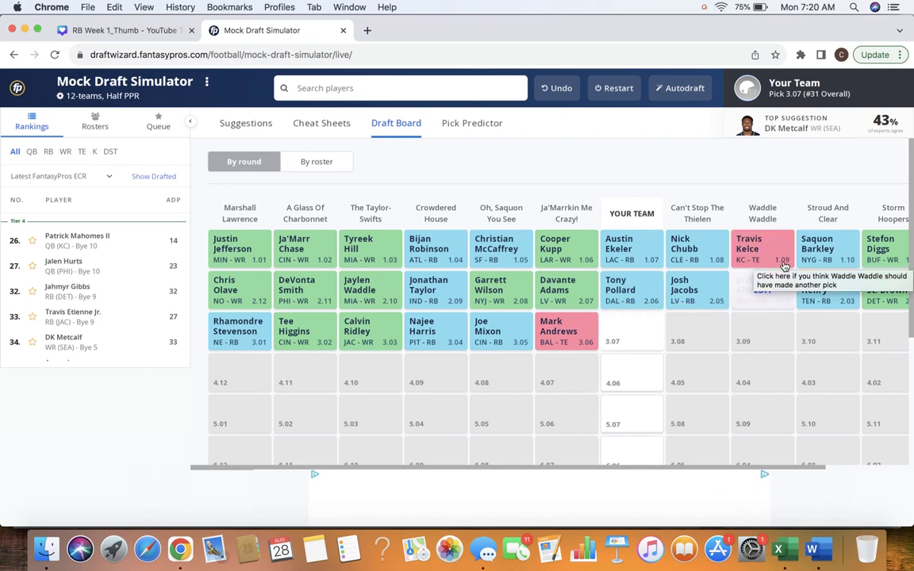
pyautogui.hscroll(3, 808, 418)
pyautogui.hscroll(-3, 805, 408)
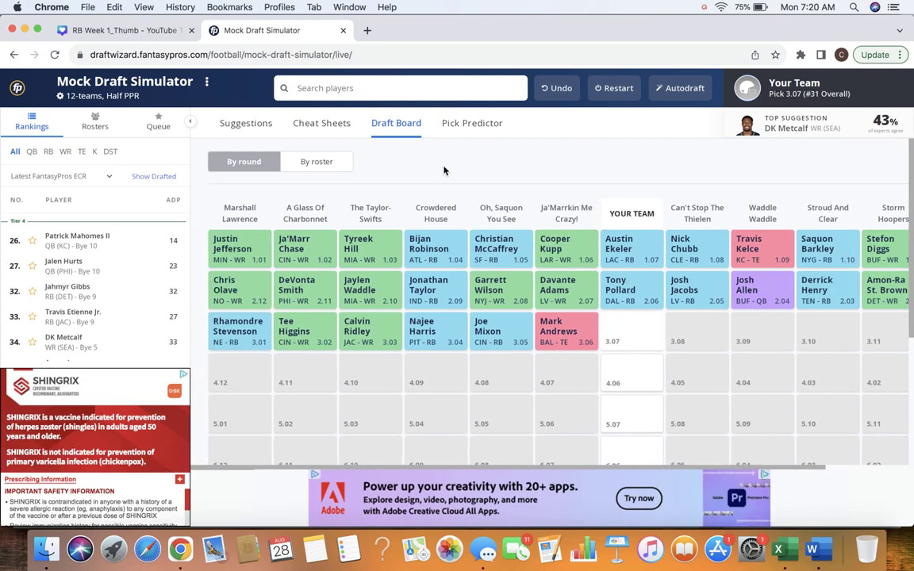
pyautogui.click(320, 123)
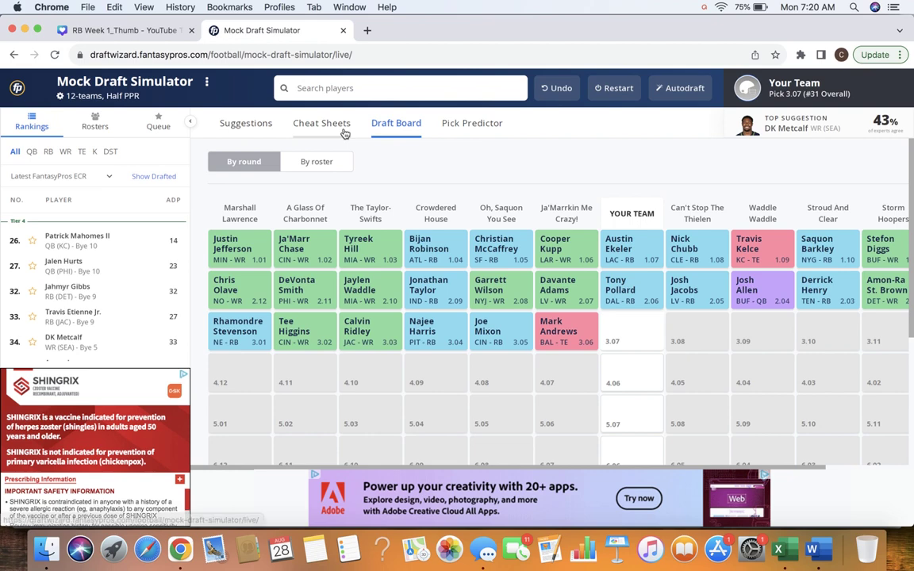
pyautogui.click(92, 123)
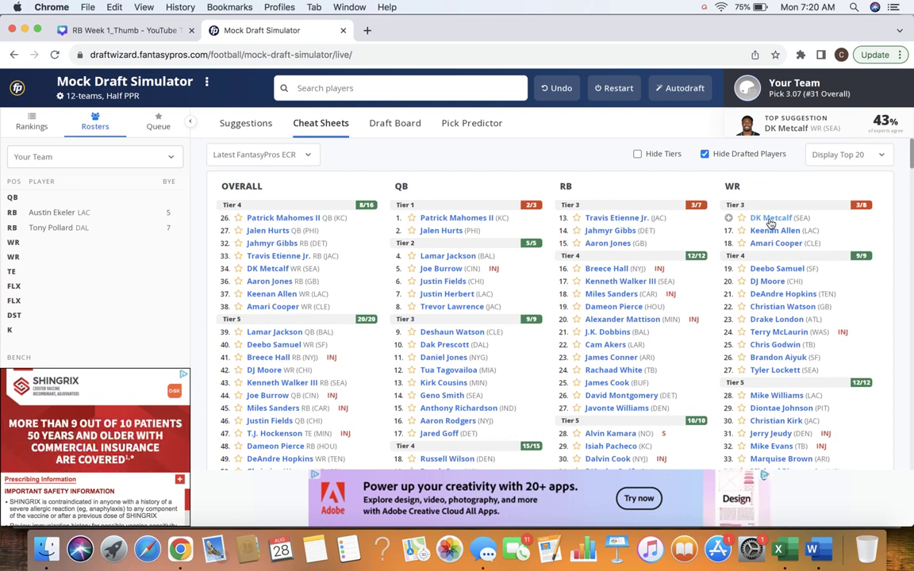
# - Draft DK Metcalf from the WR column as the 31st overall pick
pyautogui.click(770, 222)
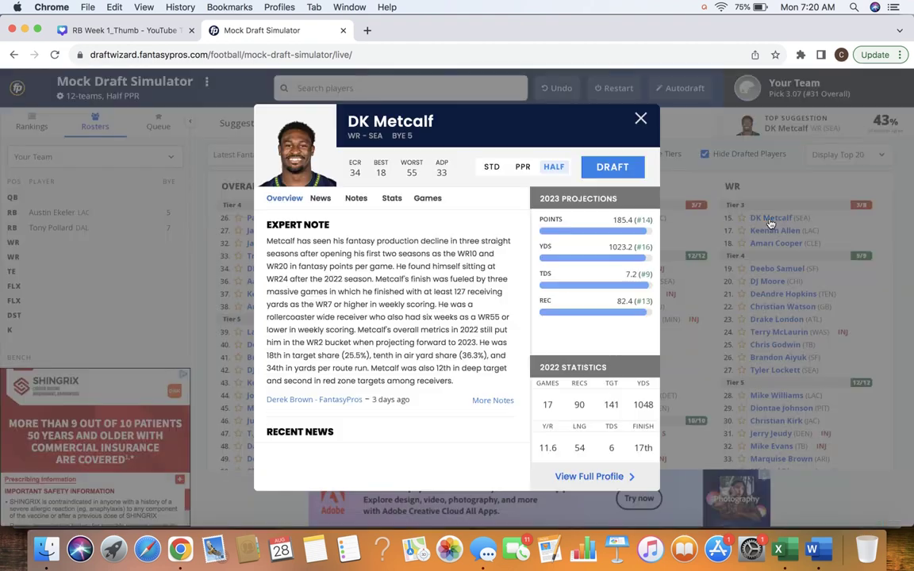
pyautogui.click(610, 167)
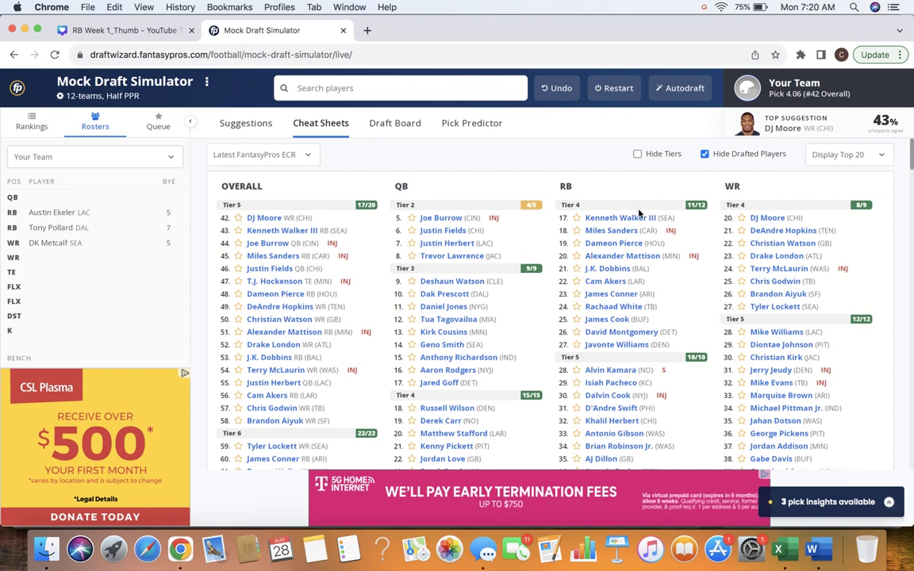
# - Draft Kenneth Walker III into the FLX slot with the fourth-round pick 4.06
pyautogui.moveTo(623, 220)
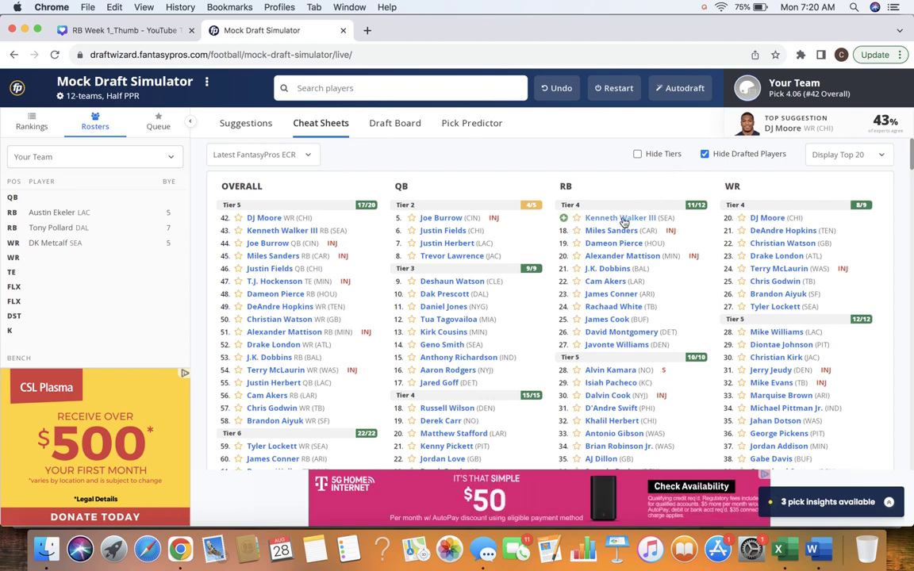
pyautogui.click(623, 219)
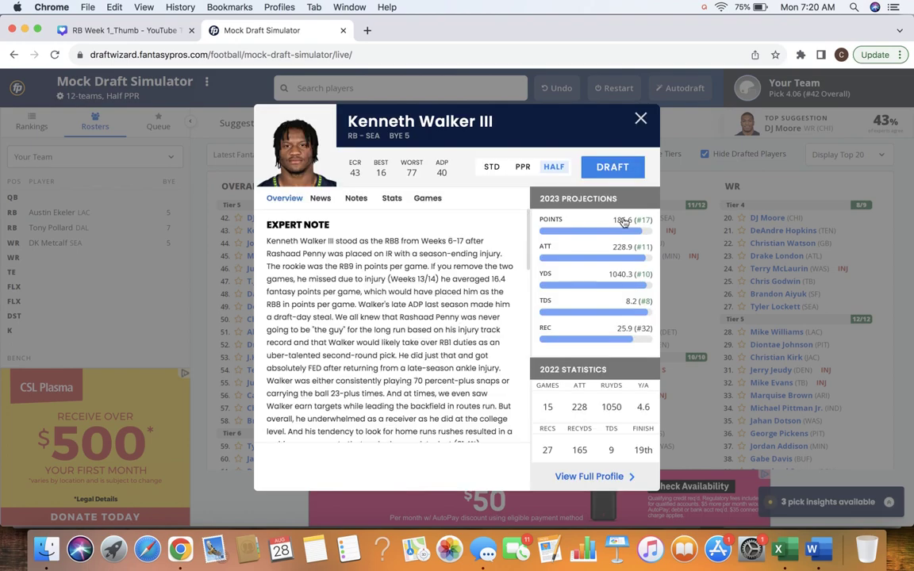
pyautogui.click(641, 120)
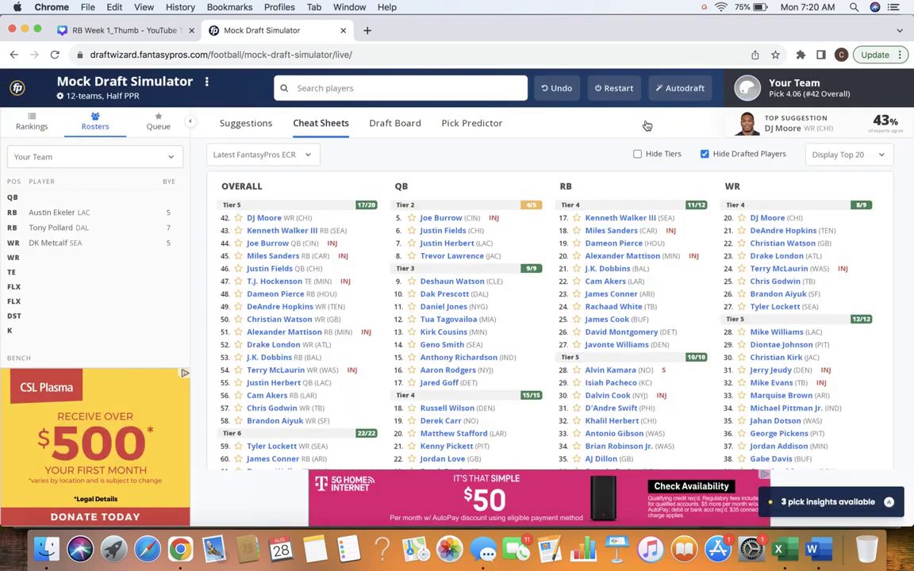
pyautogui.click(649, 219)
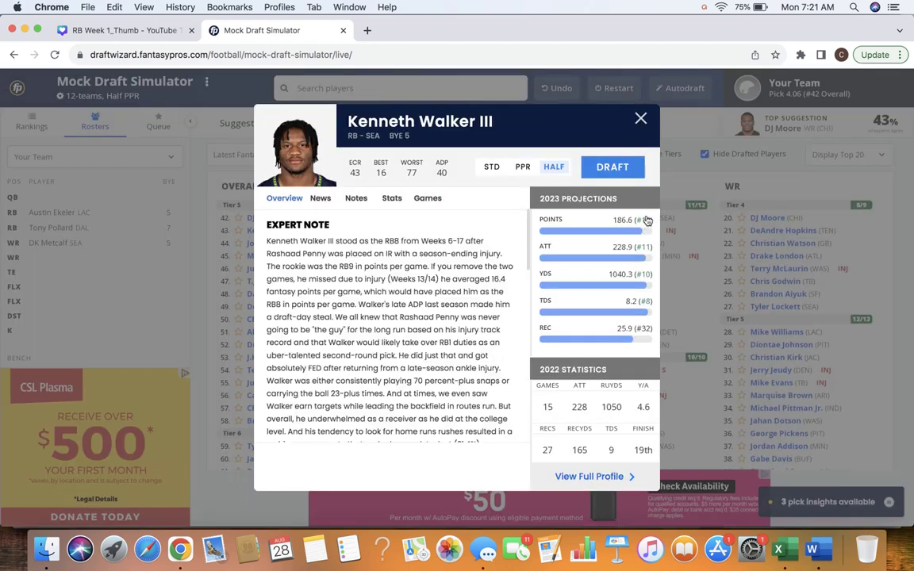
pyautogui.click(615, 168)
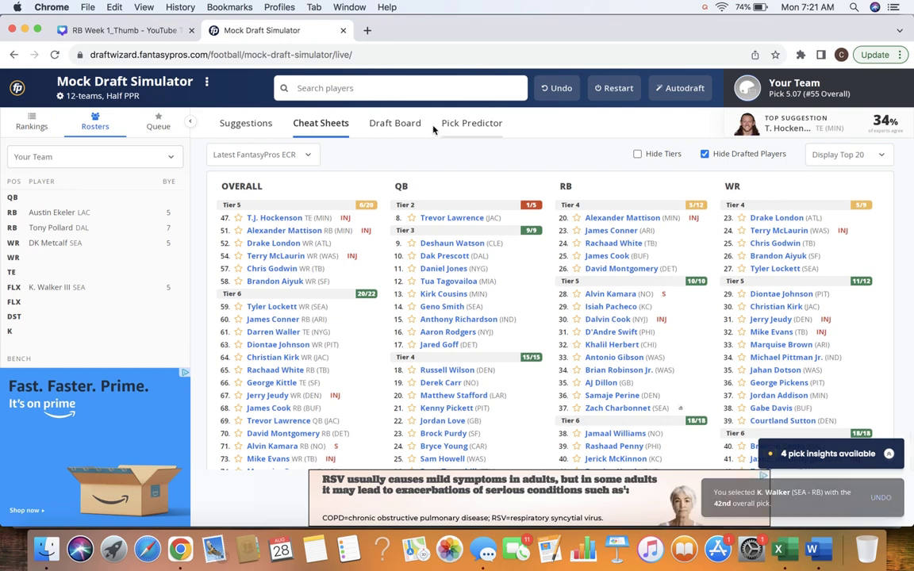
# - Review the updated Draft Board grid showing pick 5.07 next
pyautogui.click(401, 123)
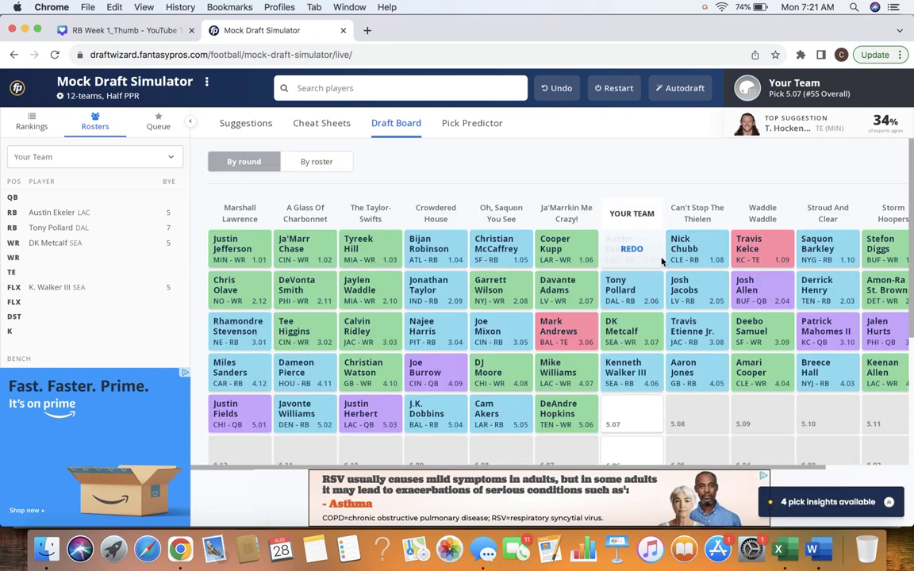
pyautogui.hscroll(2, 662, 262)
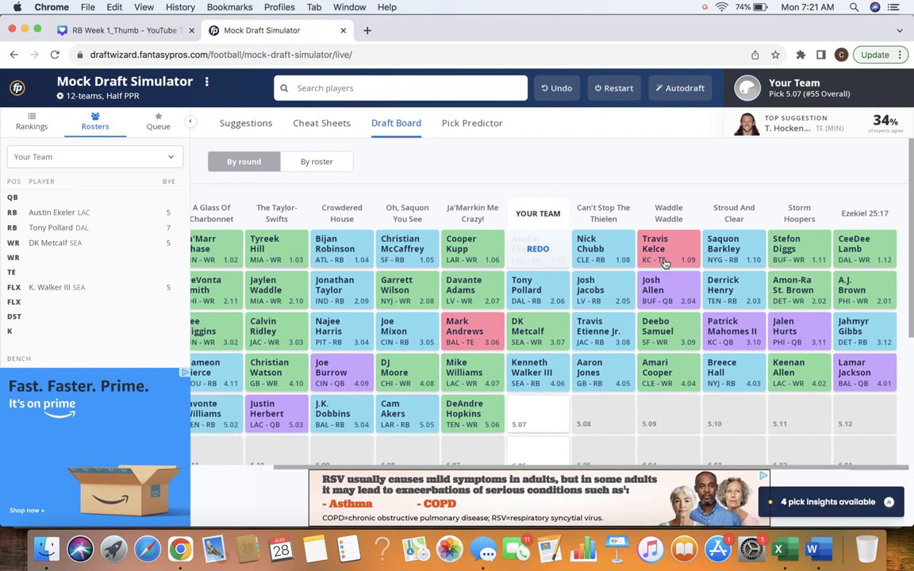
pyautogui.hscroll(-1, 665, 264)
pyautogui.hscroll(-1, 664, 264)
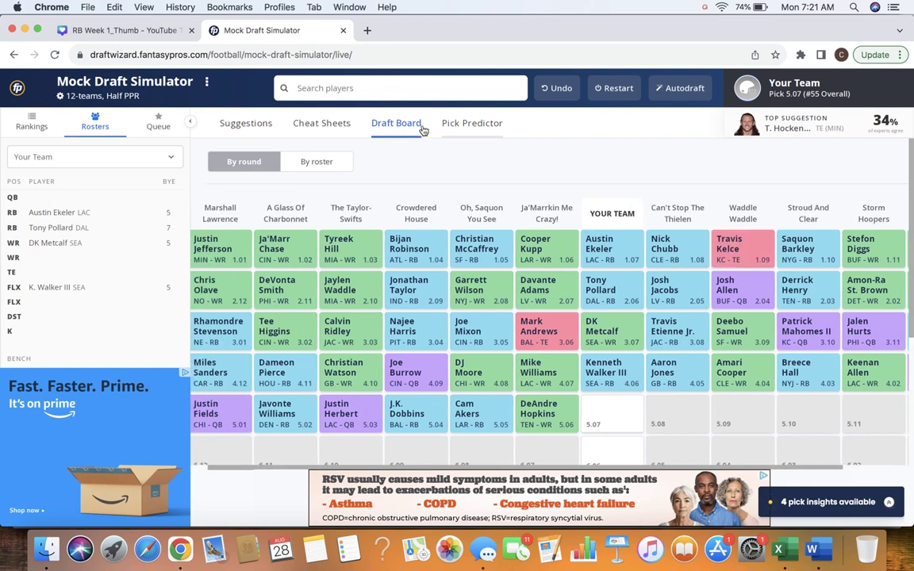
# - Switch from Suggestions to the tiered Cheat Sheets rankings and scan the columns
pyautogui.click(238, 124)
pyautogui.click(342, 125)
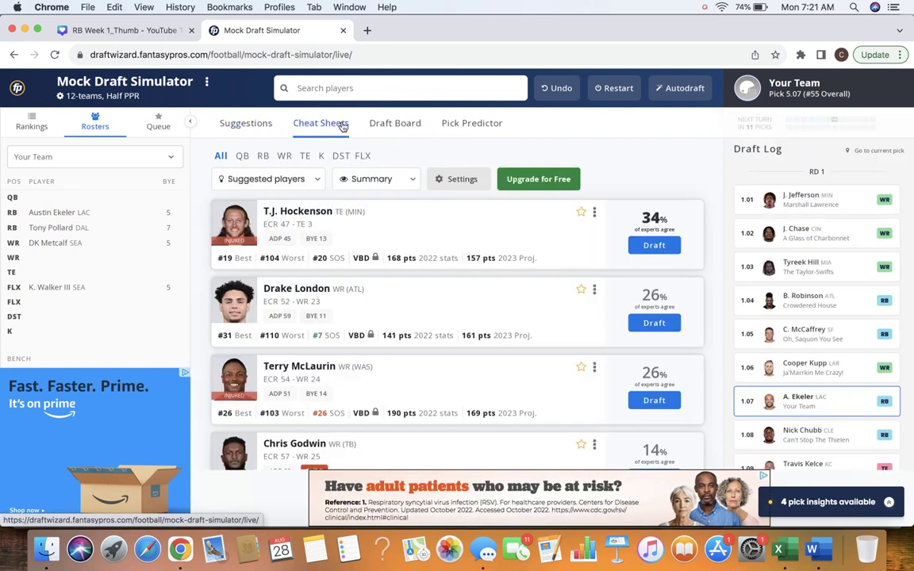
pyautogui.scroll(-10, 710, 326)
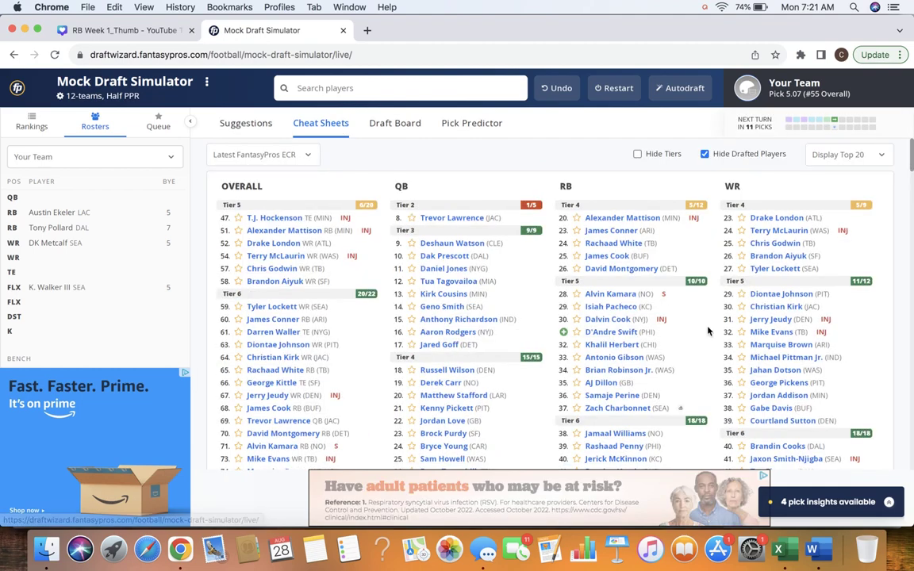
pyautogui.scroll(-3, 708, 331)
pyautogui.scroll(4, 709, 331)
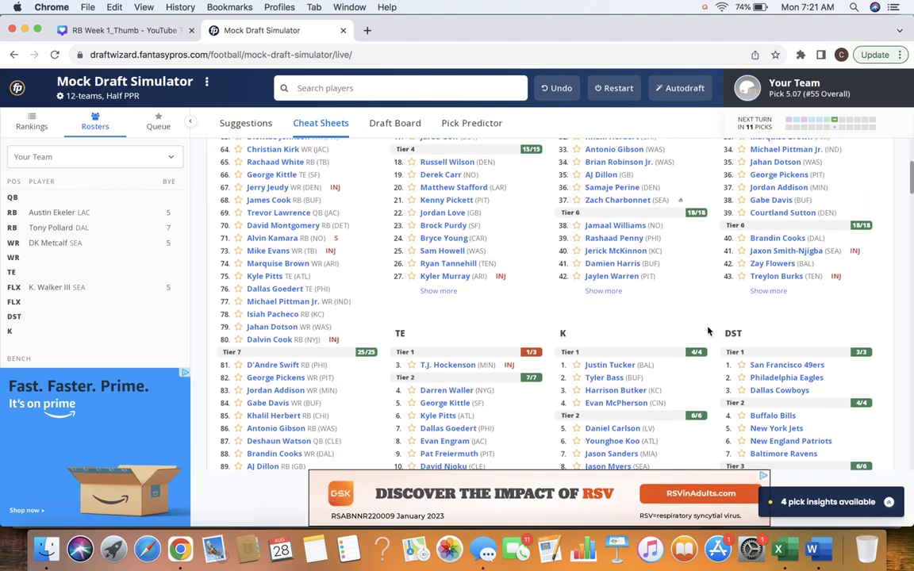
# - Draft Brandon Aiyuk from the WR column as the 55th overall pick
pyautogui.moveTo(709, 331)
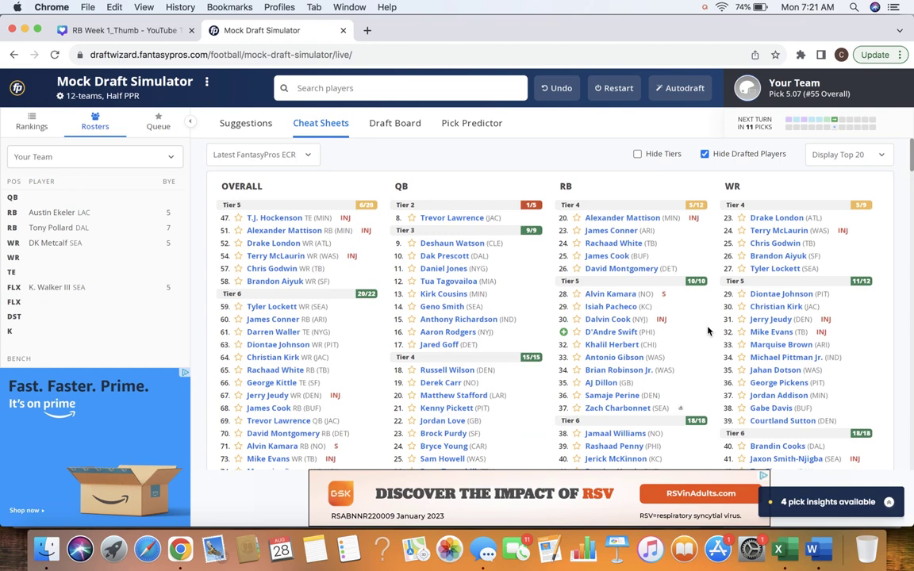
pyautogui.moveTo(825, 272)
pyautogui.moveTo(788, 260)
pyautogui.moveTo(793, 235)
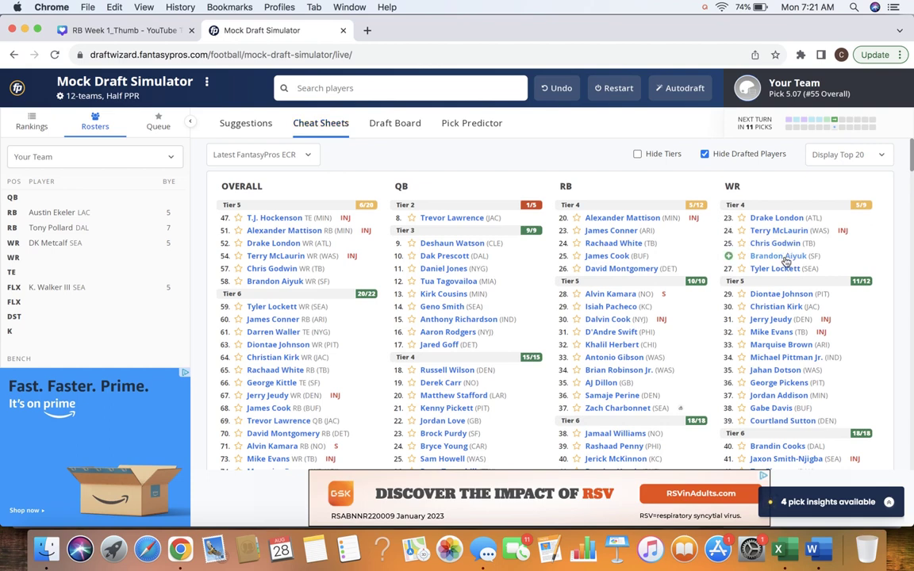
pyautogui.click(785, 260)
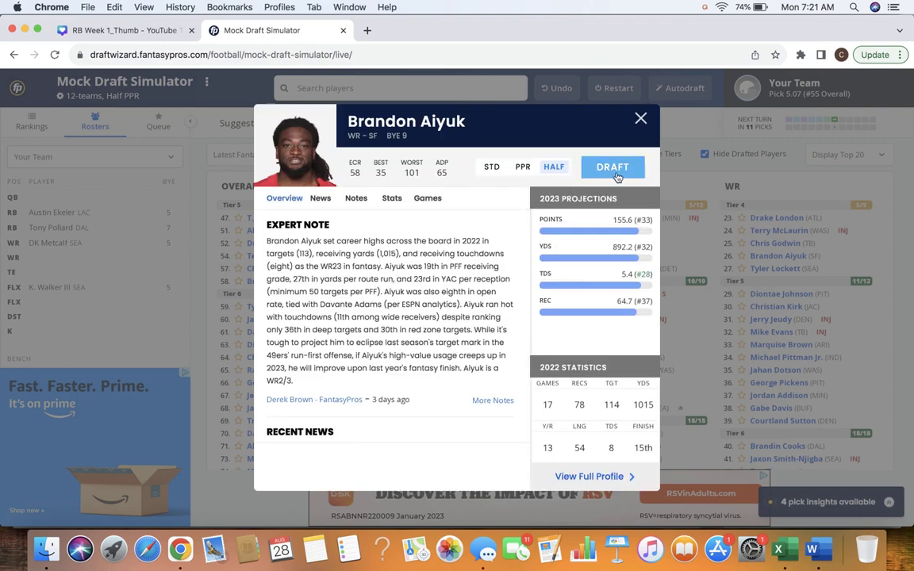
pyautogui.click(615, 168)
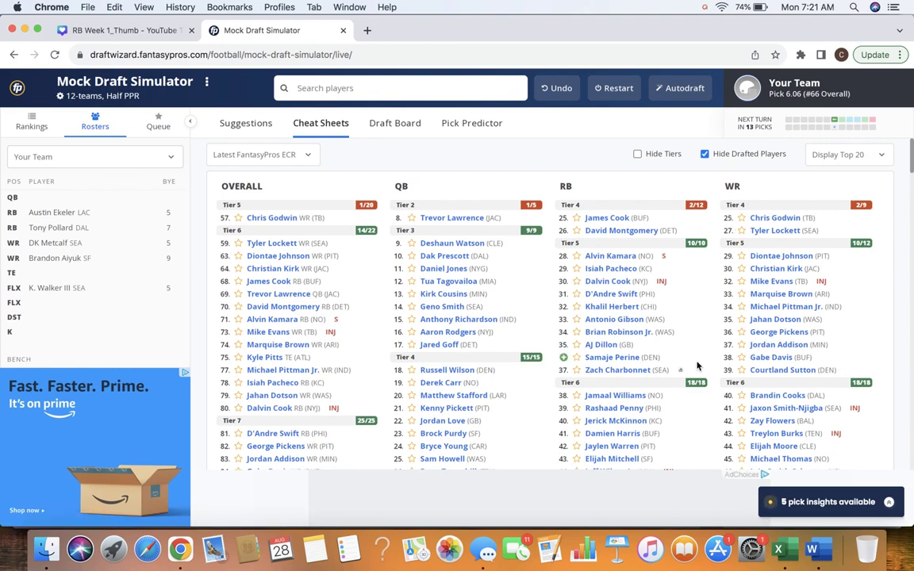
# - Draft Trevor Lawrence from the QB column as the 66th overall pick
pyautogui.scroll(-10, 696, 365)
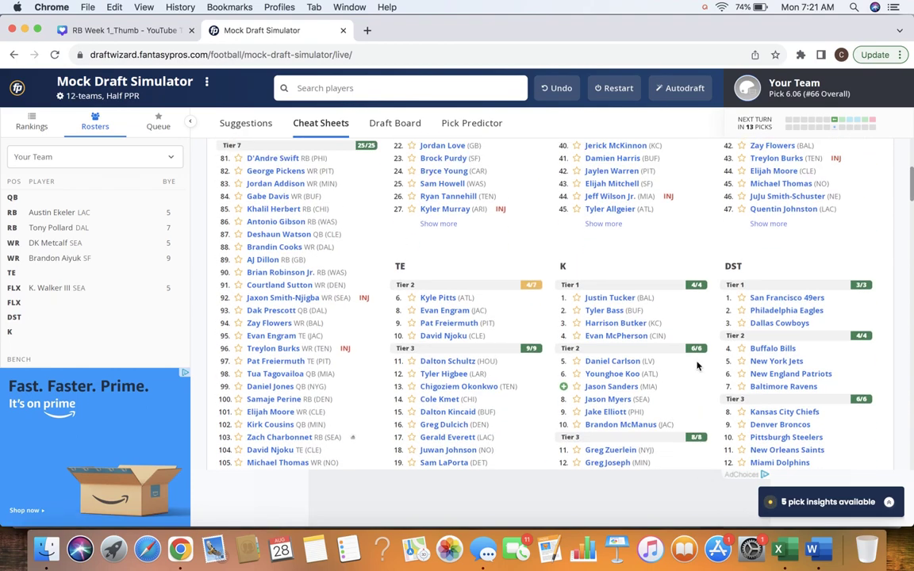
pyautogui.scroll(15, 696, 365)
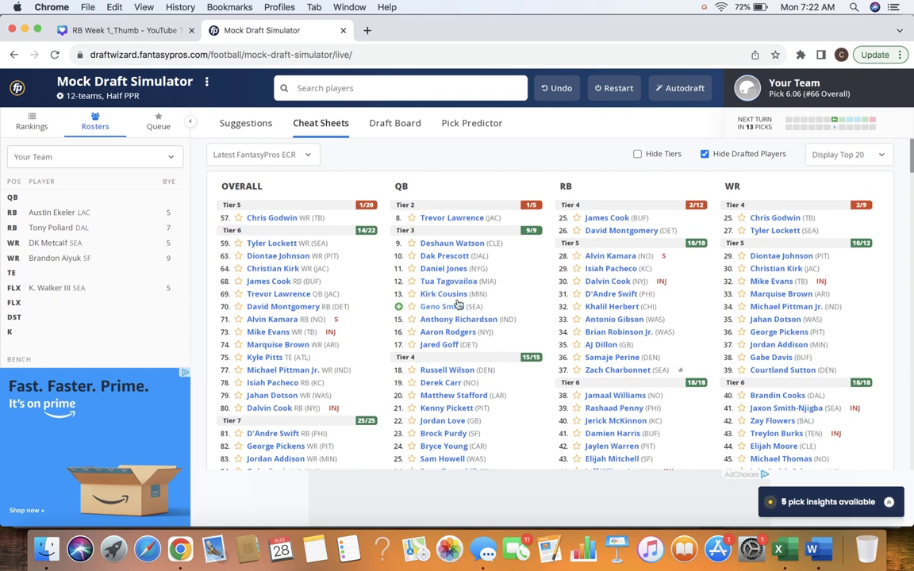
pyautogui.click(454, 219)
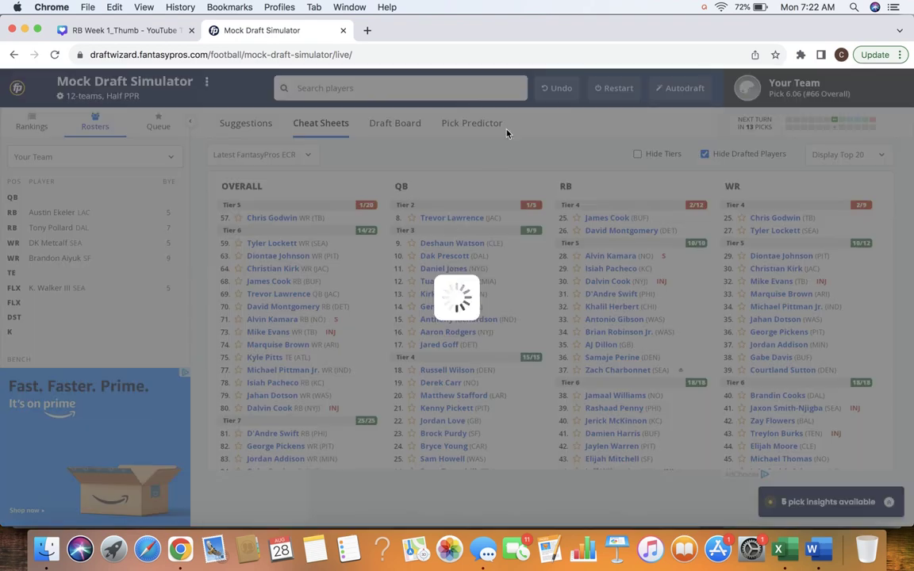
pyautogui.click(616, 169)
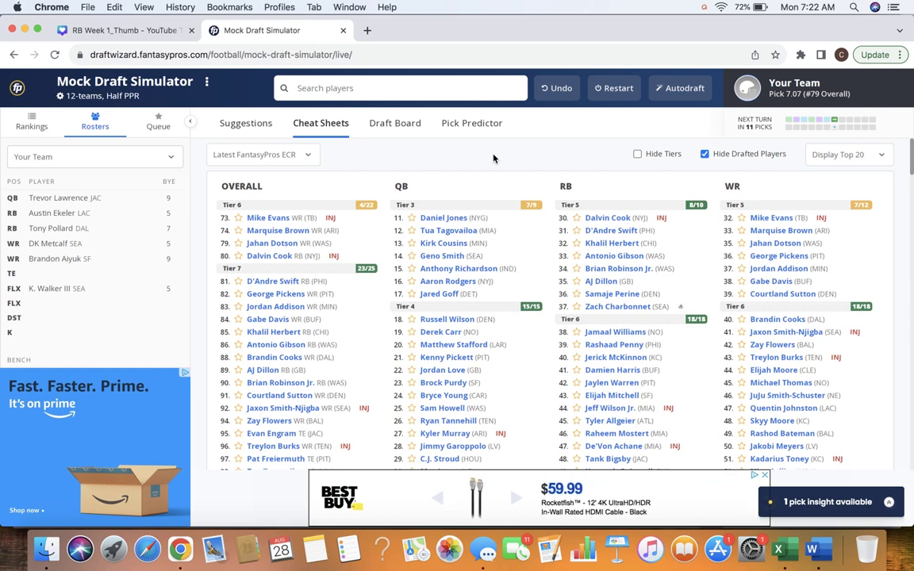
# - Draft Khalil Herbert from the RB column into the second flex slot
pyautogui.click(610, 252)
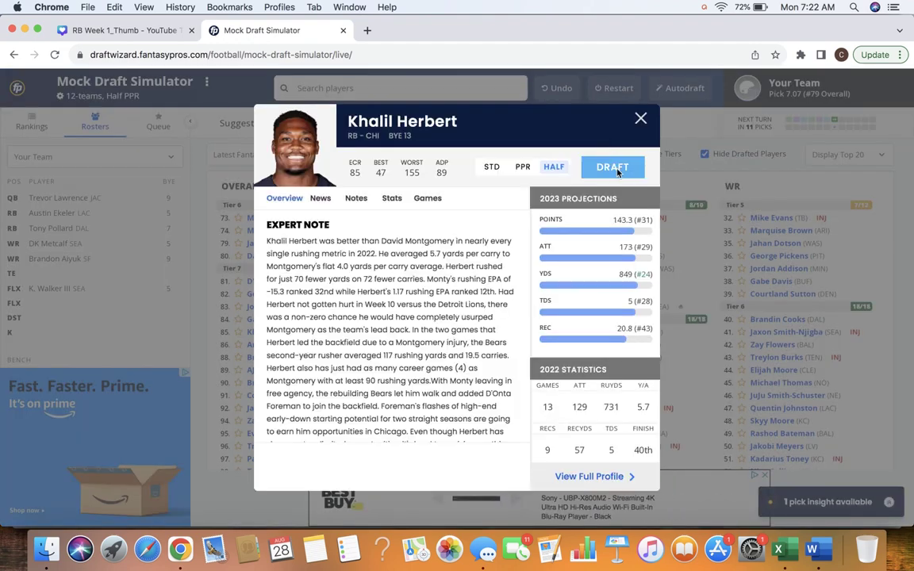
pyautogui.click(609, 167)
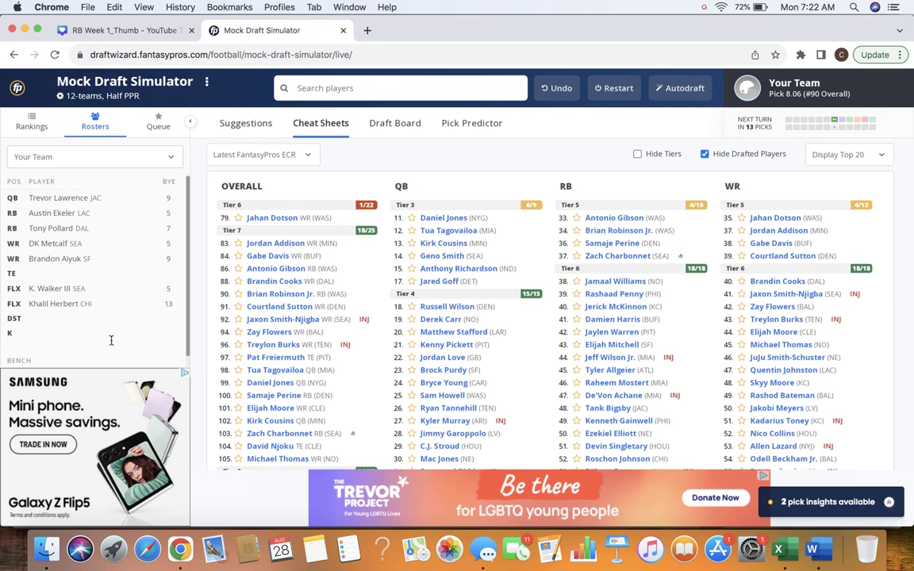
pyautogui.scroll(-1, 111, 342)
pyautogui.scroll(1, 111, 343)
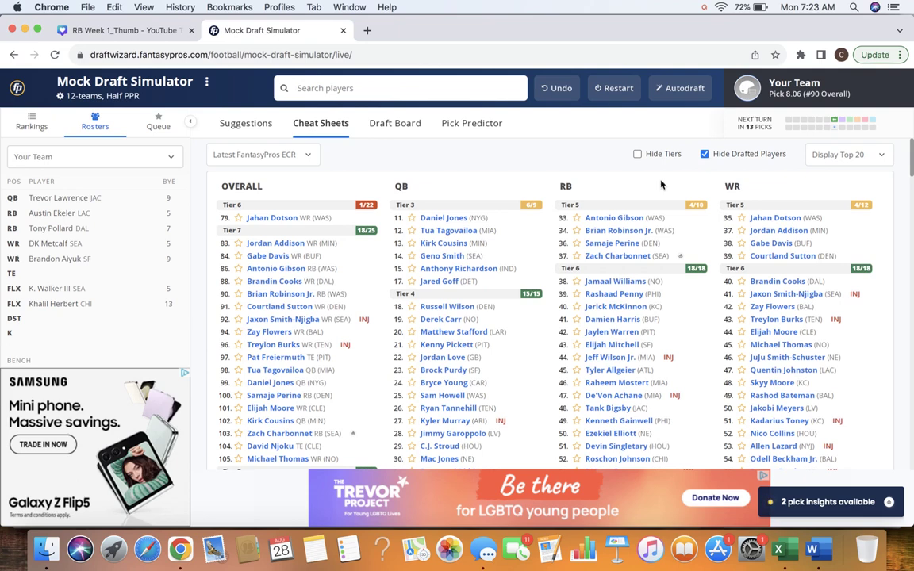
# - Draft Jordan Addison from the WR column onto the bench
pyautogui.click(802, 236)
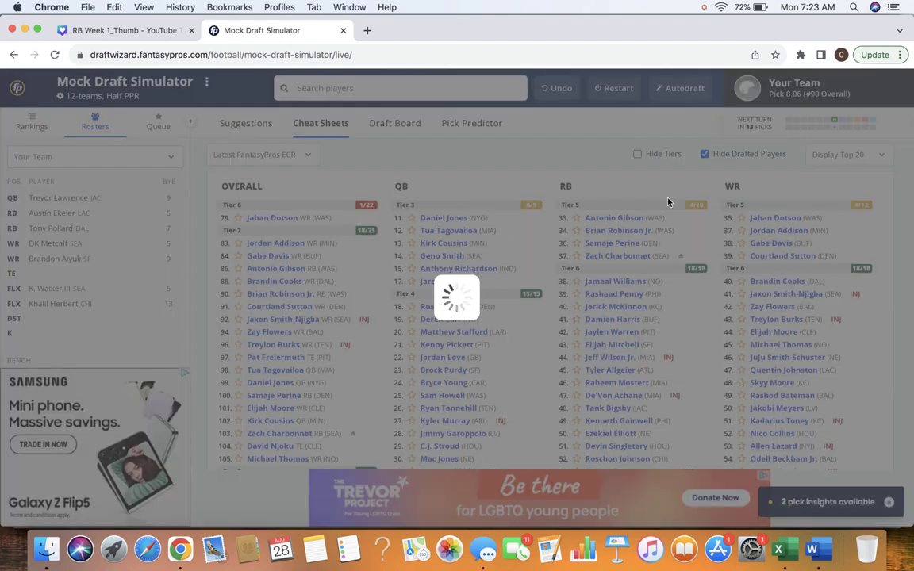
pyautogui.click(634, 176)
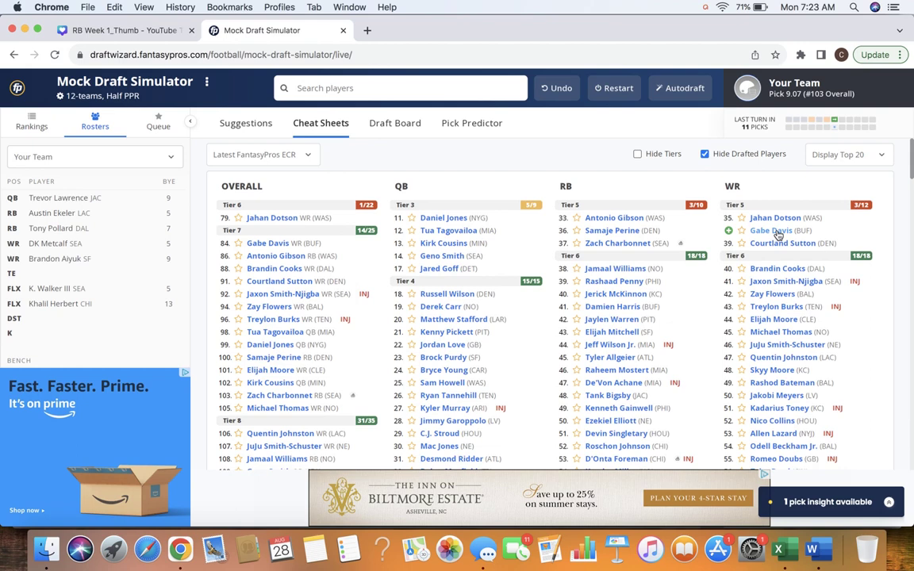
# - Draft Gabe Davis (WR, BUF) from the cheat sheet's WR column with the 103rd overall pick
pyautogui.click(776, 232)
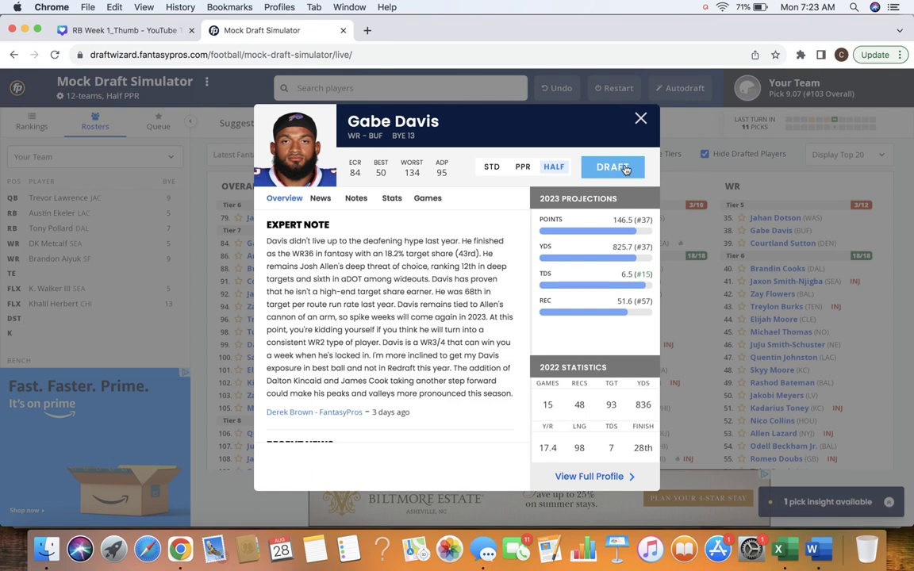
pyautogui.click(625, 169)
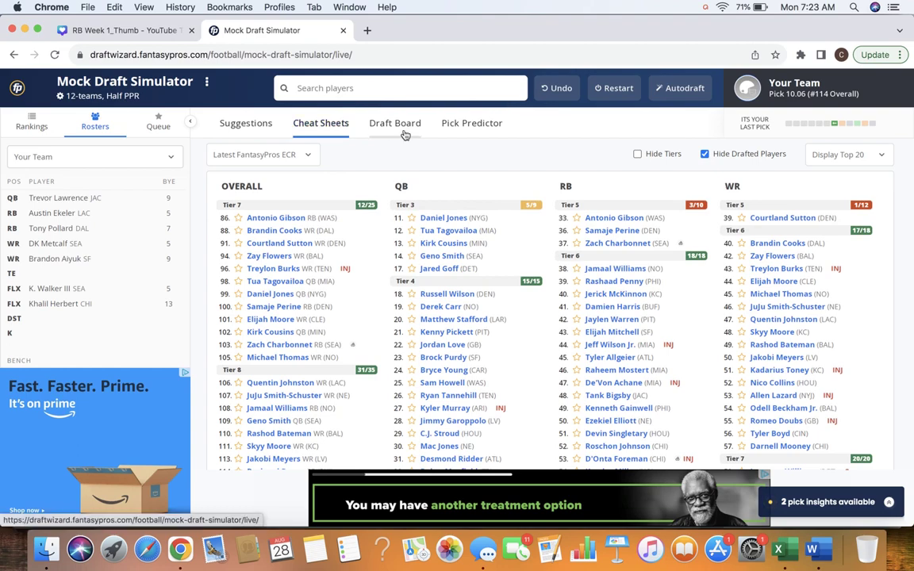
pyautogui.click(387, 127)
pyautogui.scroll(-5, 590, 359)
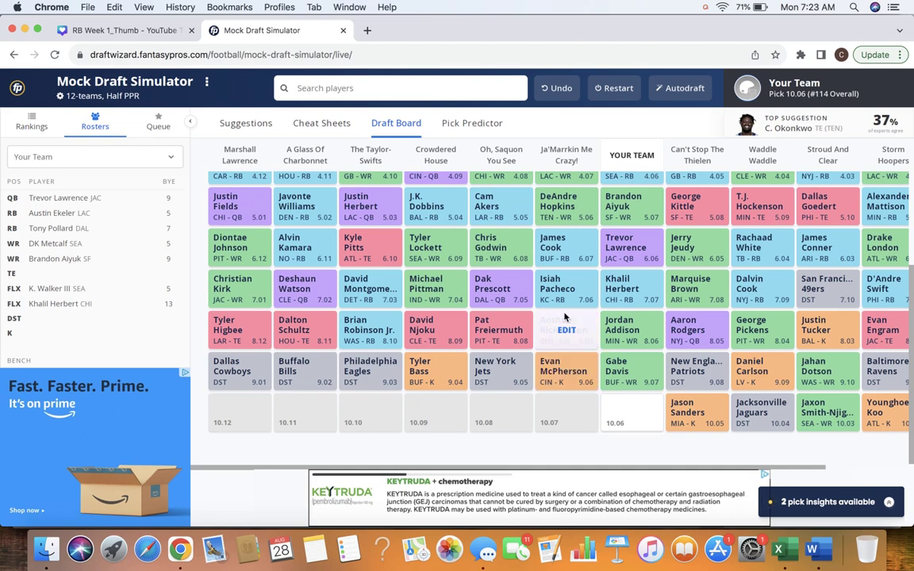
pyautogui.scroll(1, 580, 341)
pyautogui.scroll(-1, 572, 325)
pyautogui.scroll(5, 568, 319)
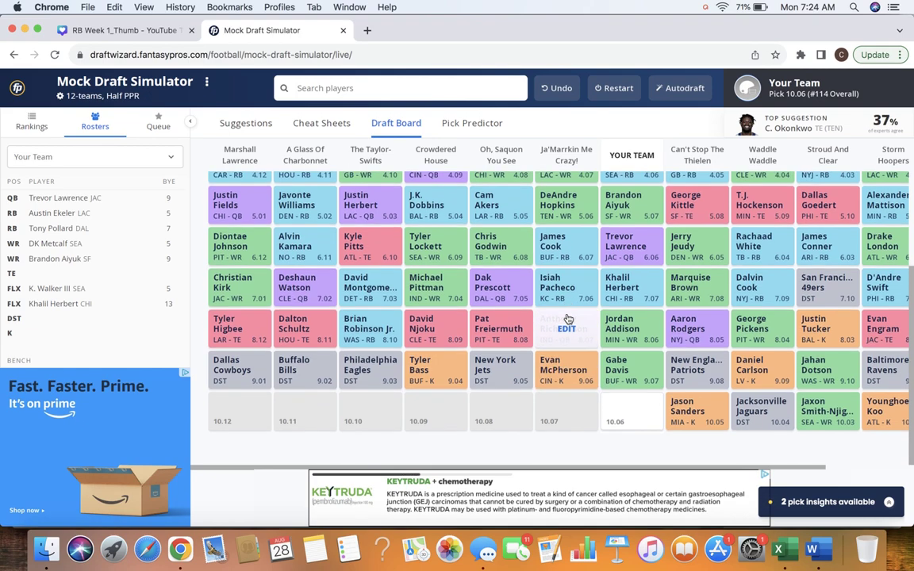
pyautogui.click(239, 125)
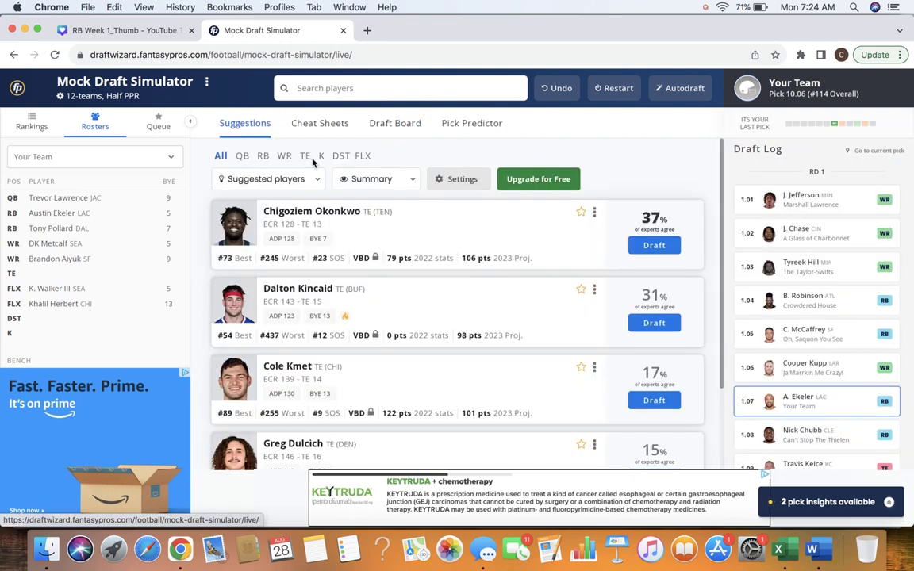
pyautogui.click(263, 155)
pyautogui.click(317, 124)
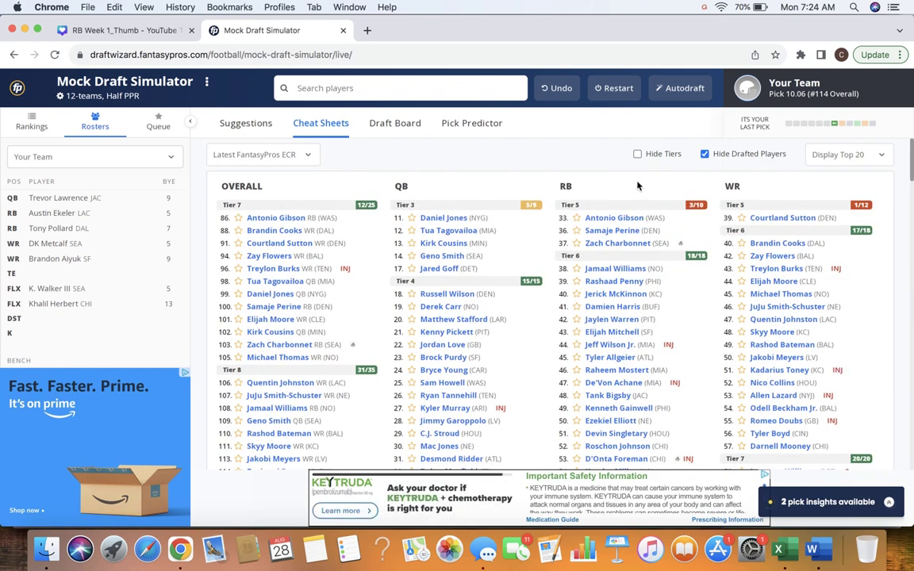
# - Draft Zay Flowers from the cheat sheet's WR column with the final pick of the mock draft
pyautogui.click(768, 256)
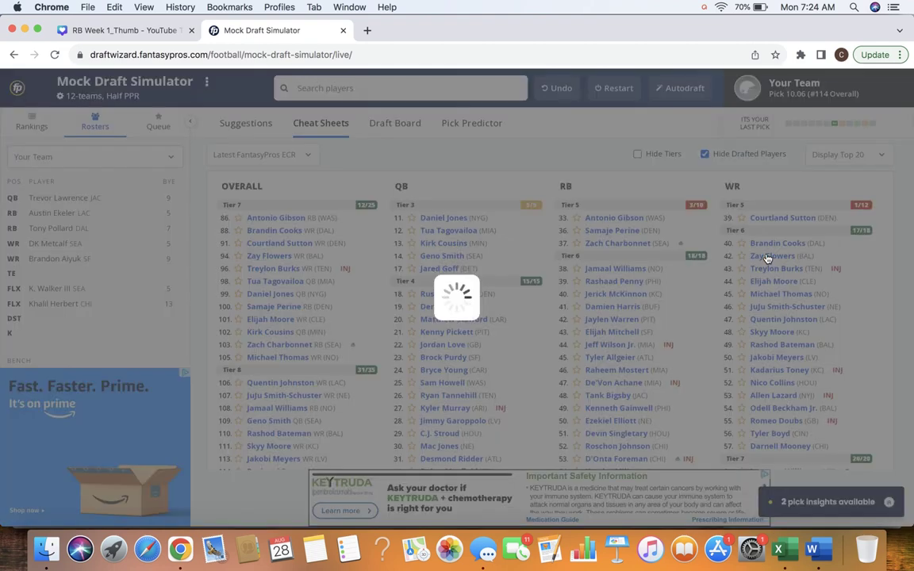
pyautogui.click(610, 174)
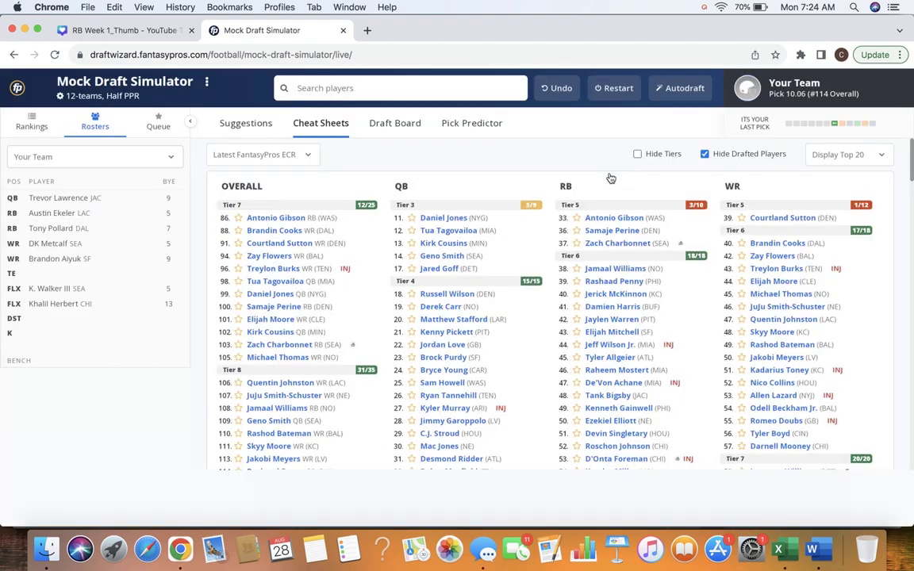